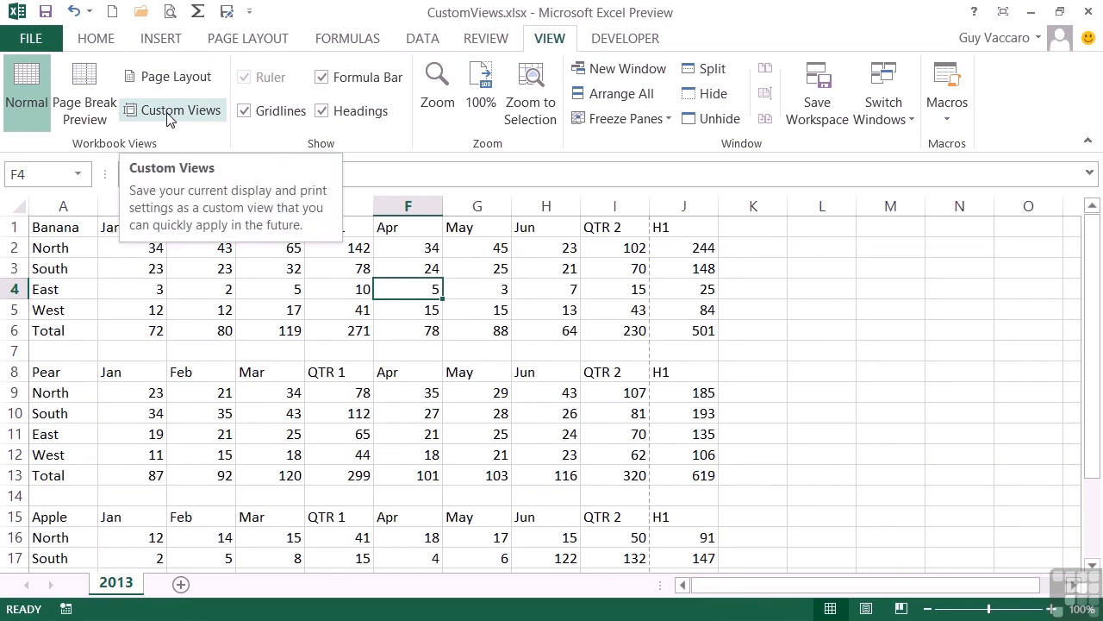
# - Apply the saved CEO View from the workbook's custom views
pyautogui.click(172, 110)
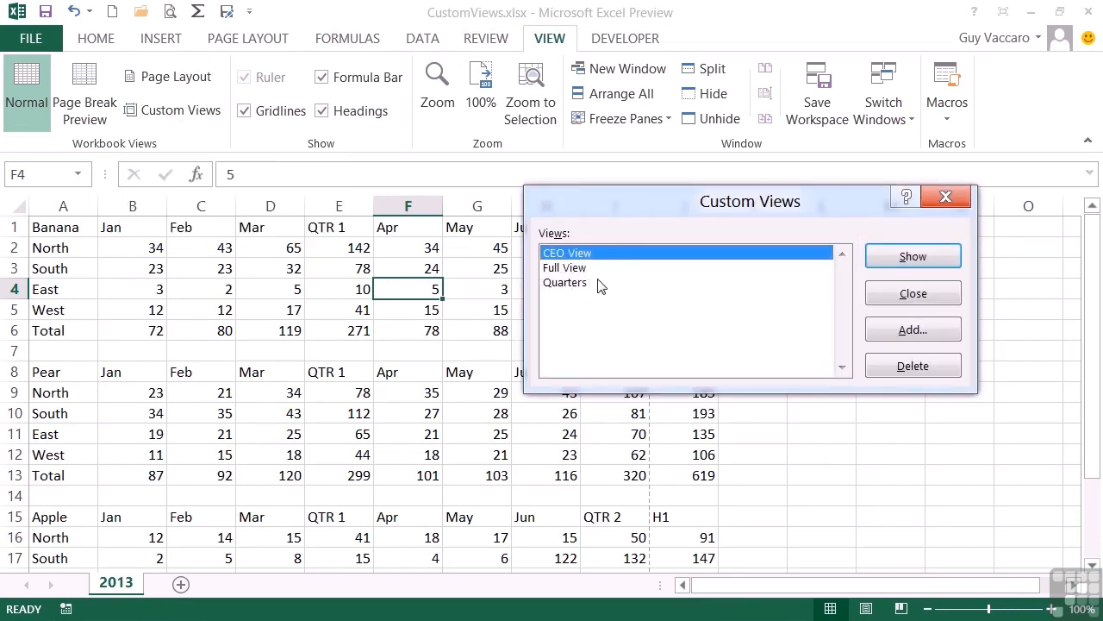
pyautogui.click(909, 370)
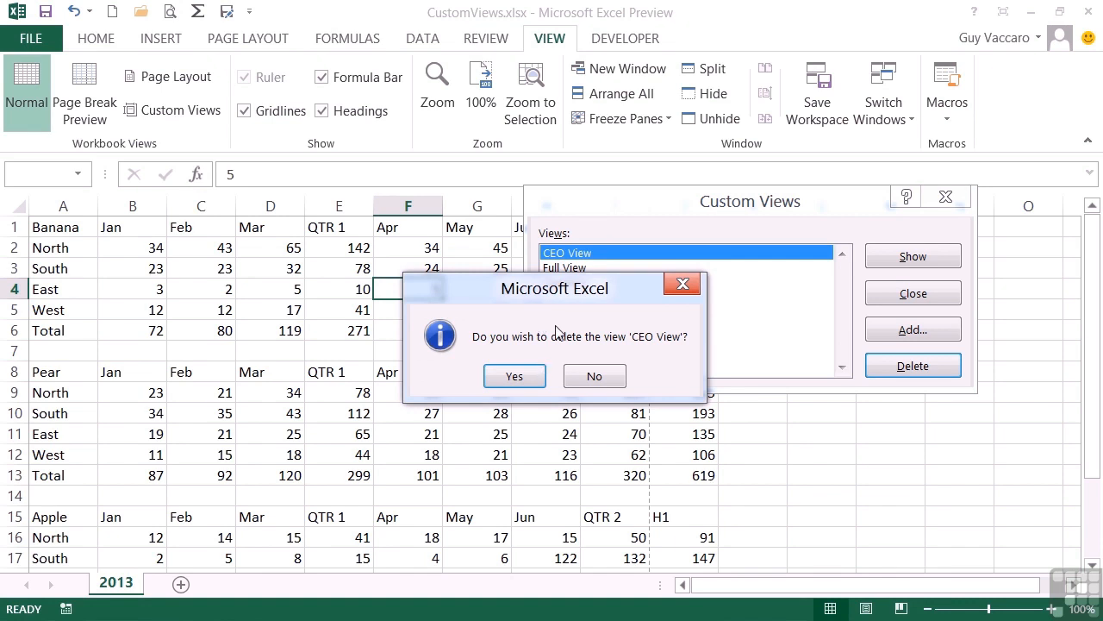
pyautogui.click(601, 380)
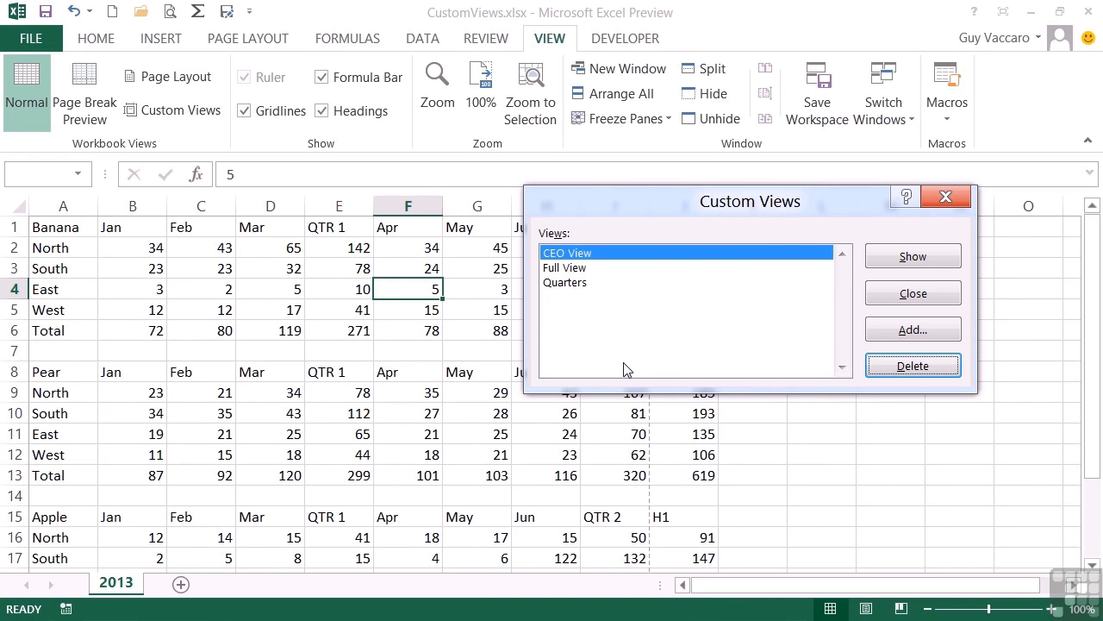
pyautogui.doubleClick(598, 254)
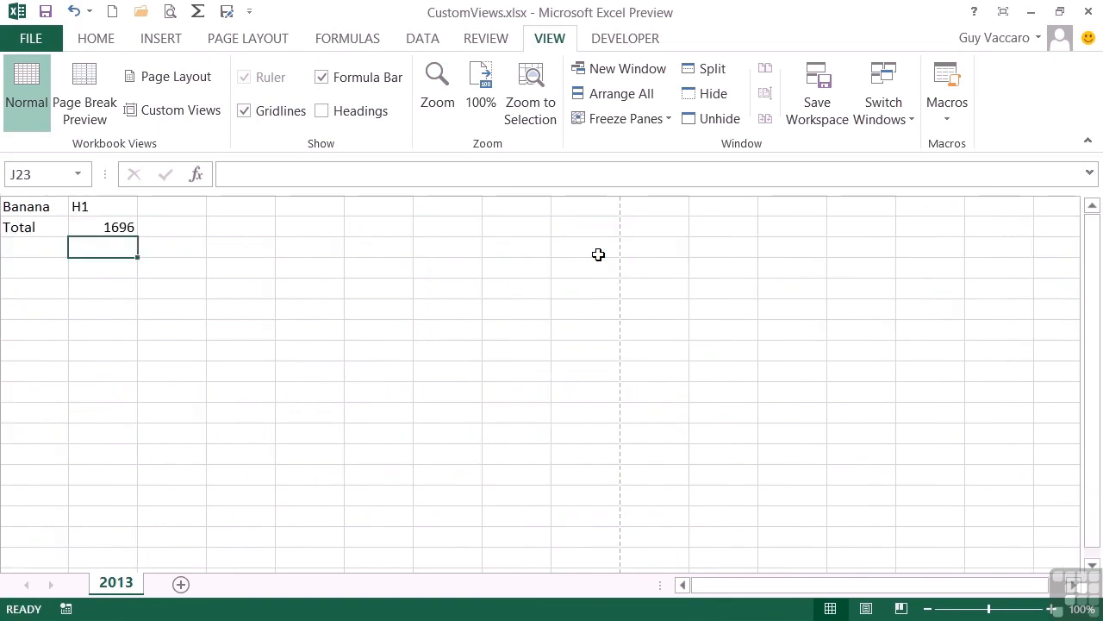
pyautogui.click(191, 110)
pyautogui.click(603, 268)
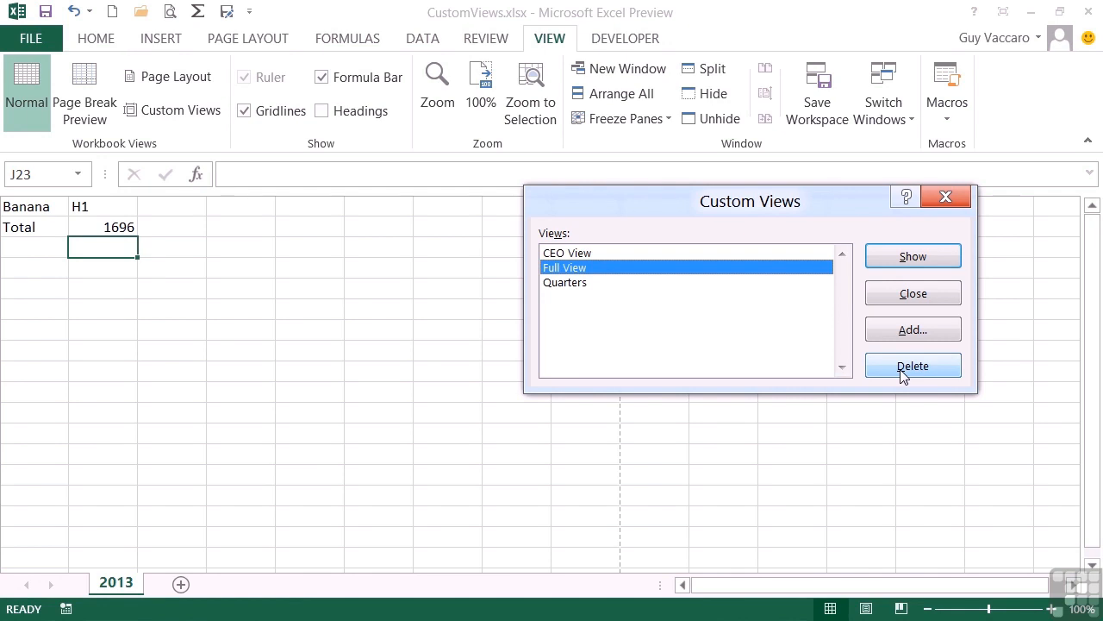
pyautogui.click(938, 296)
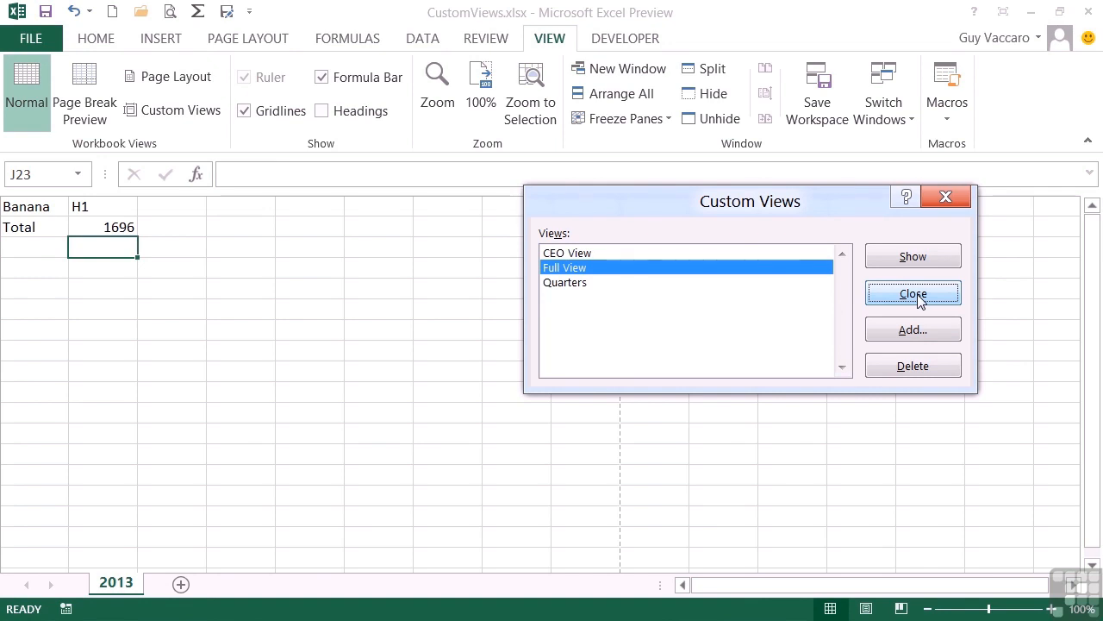
pyautogui.click(919, 299)
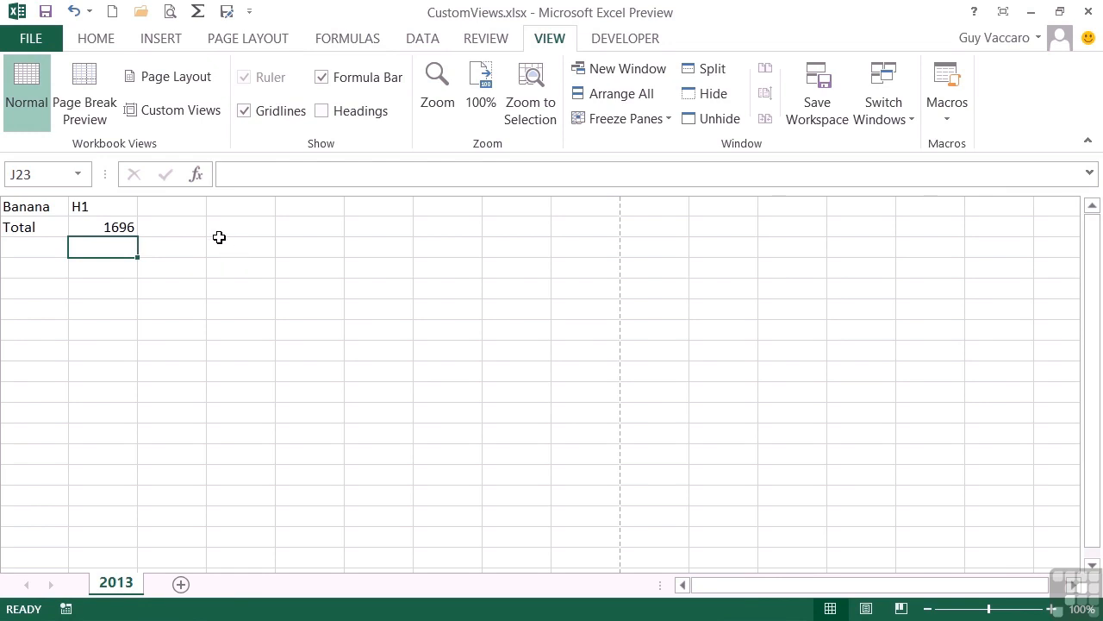
# - Scale the sheet's printout to 200% and check the page in the print preview
pyautogui.click(169, 12)
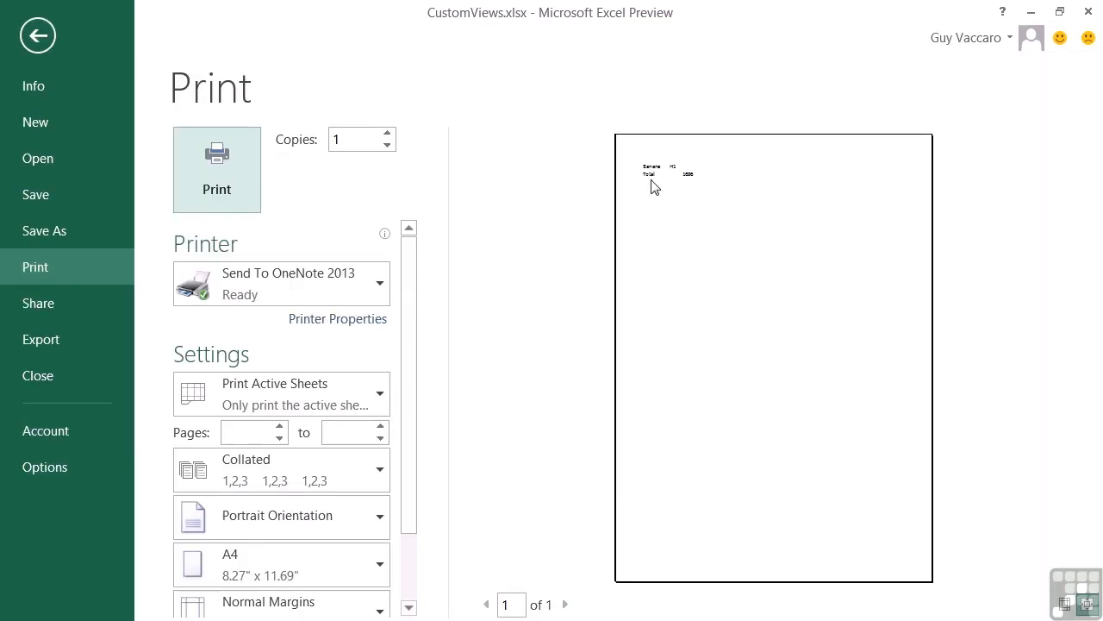
pyautogui.click(36, 35)
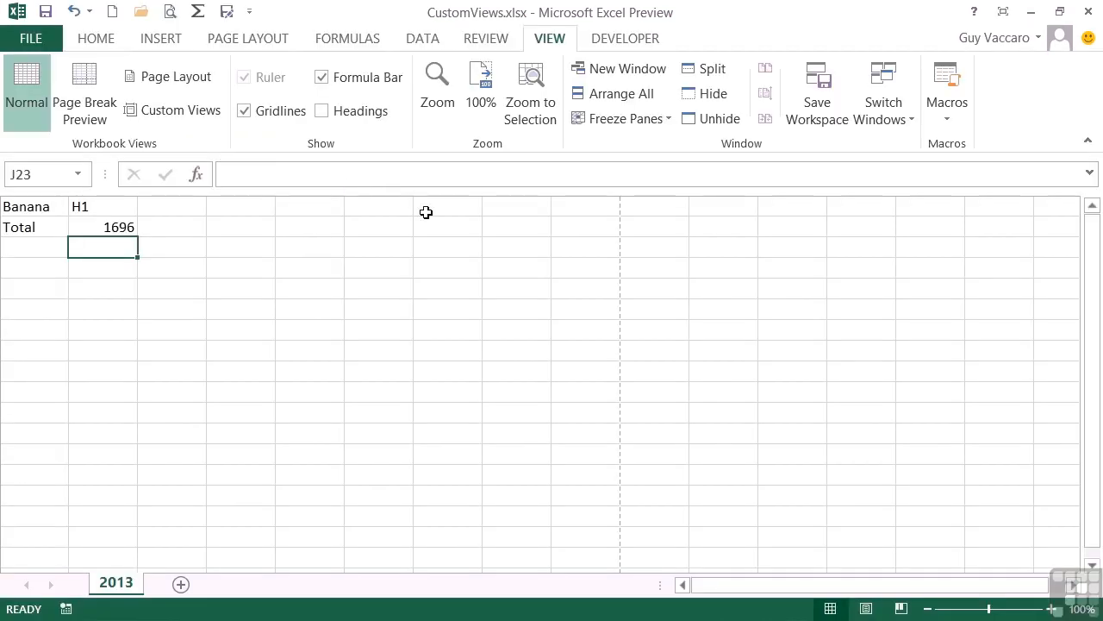
pyautogui.click(257, 38)
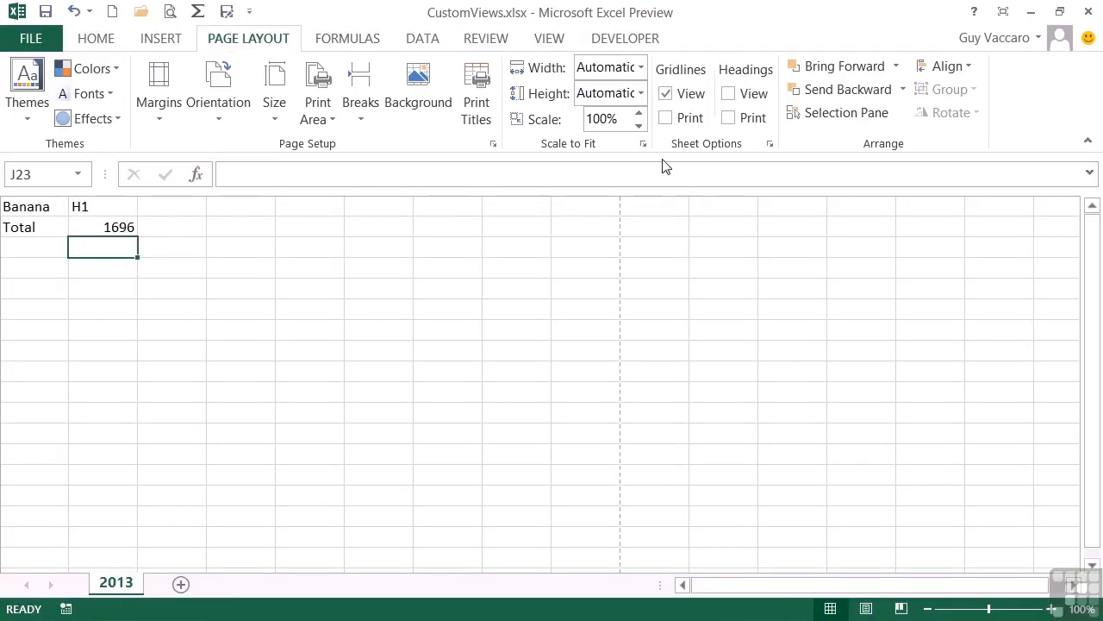
pyautogui.click(639, 113)
pyautogui.click(638, 113)
pyautogui.click(638, 113)
pyautogui.click(638, 113)
pyautogui.click(639, 113)
pyautogui.click(639, 113)
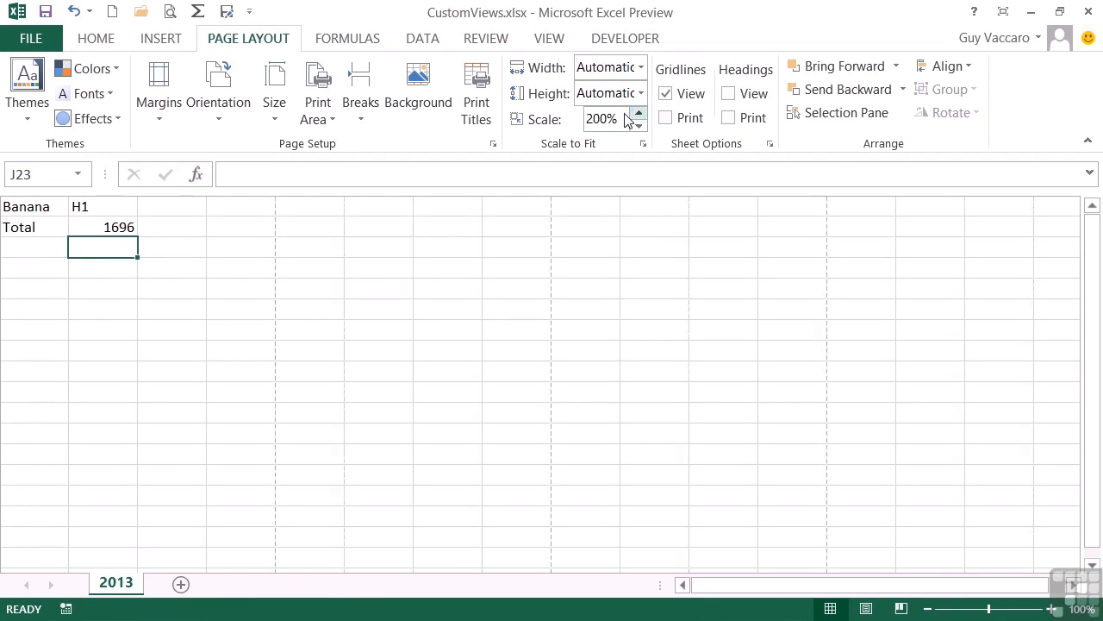
pyautogui.click(170, 11)
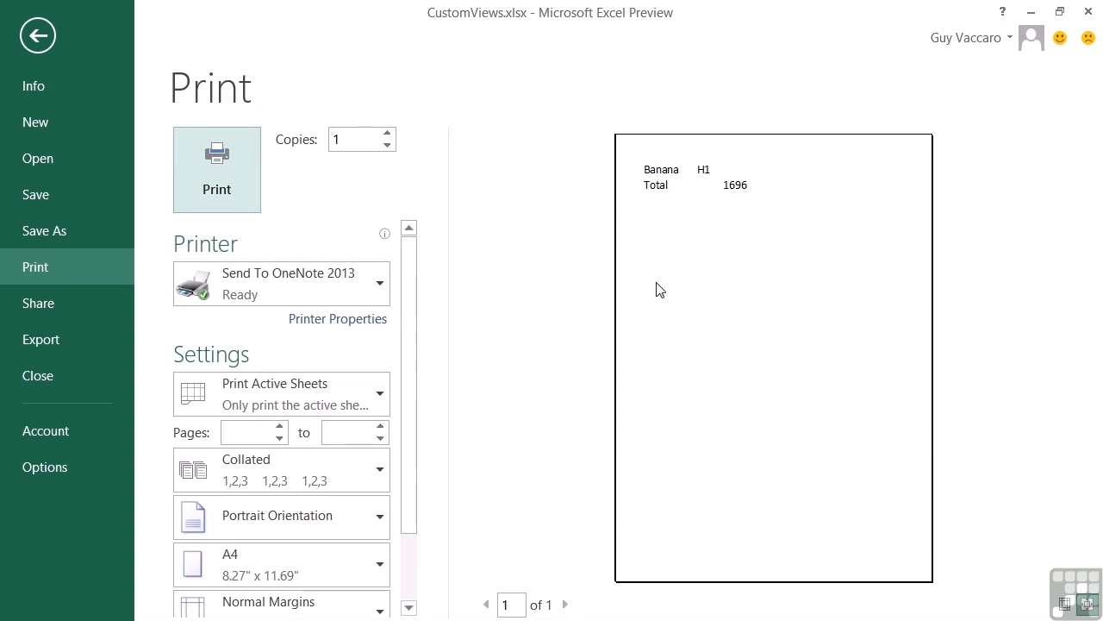
pyautogui.click(38, 35)
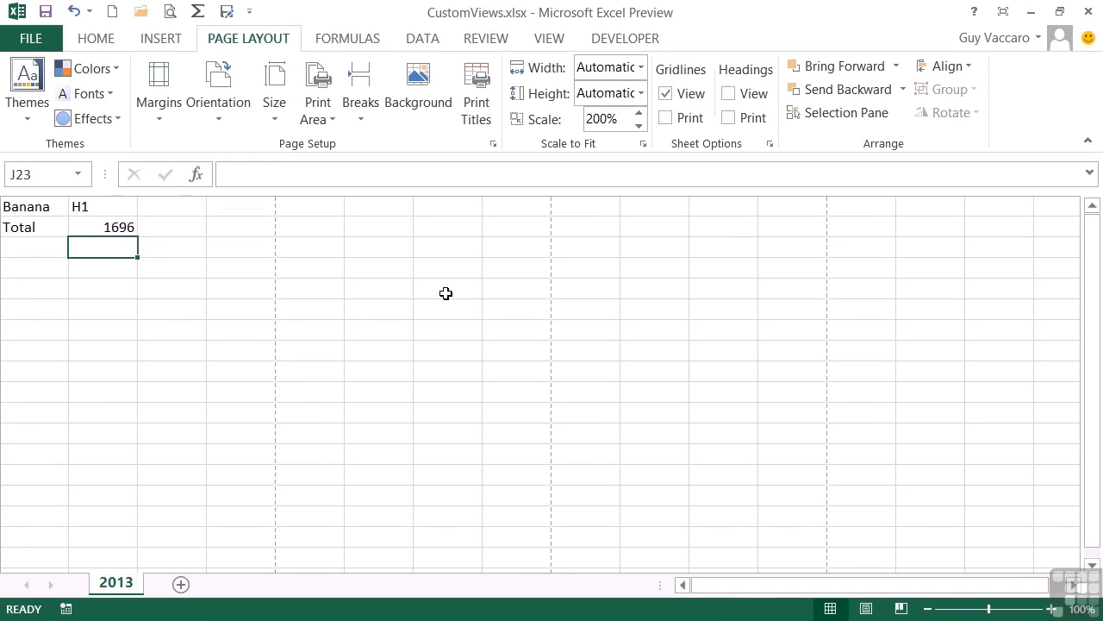
# - Save the current display and print settings as the custom view "CEO View", replacing the existing view of that name
pyautogui.click(556, 43)
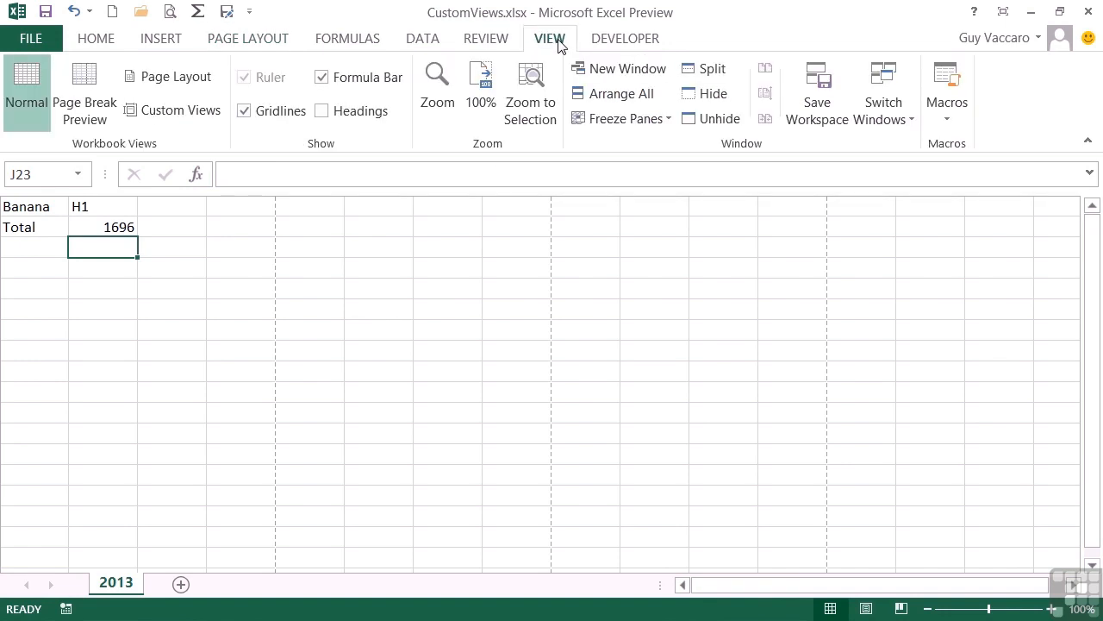
pyautogui.click(185, 114)
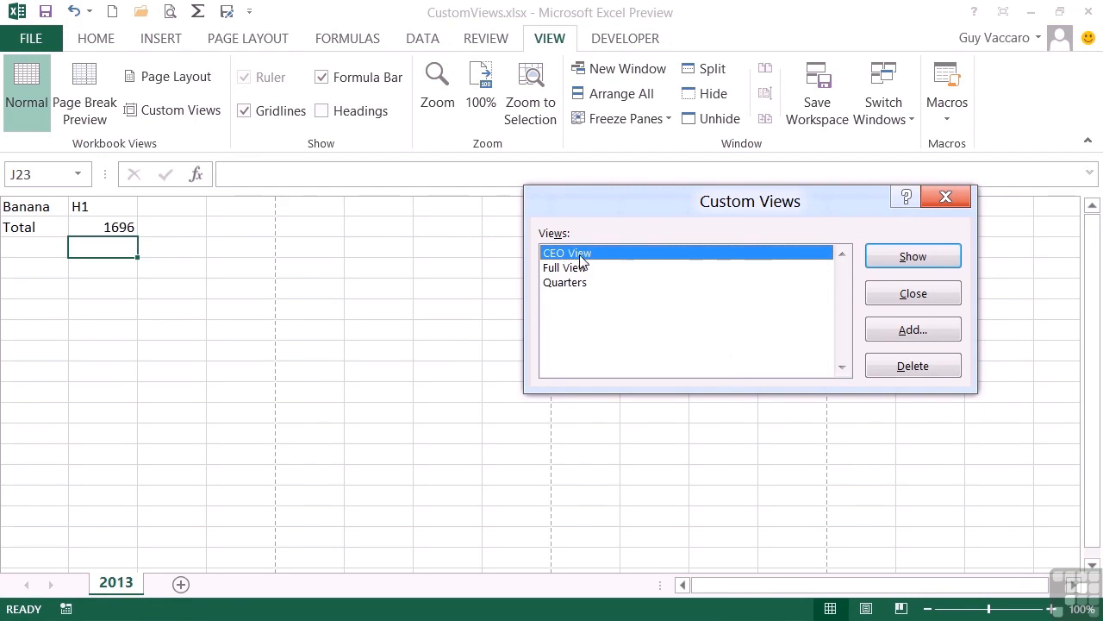
pyautogui.click(919, 337)
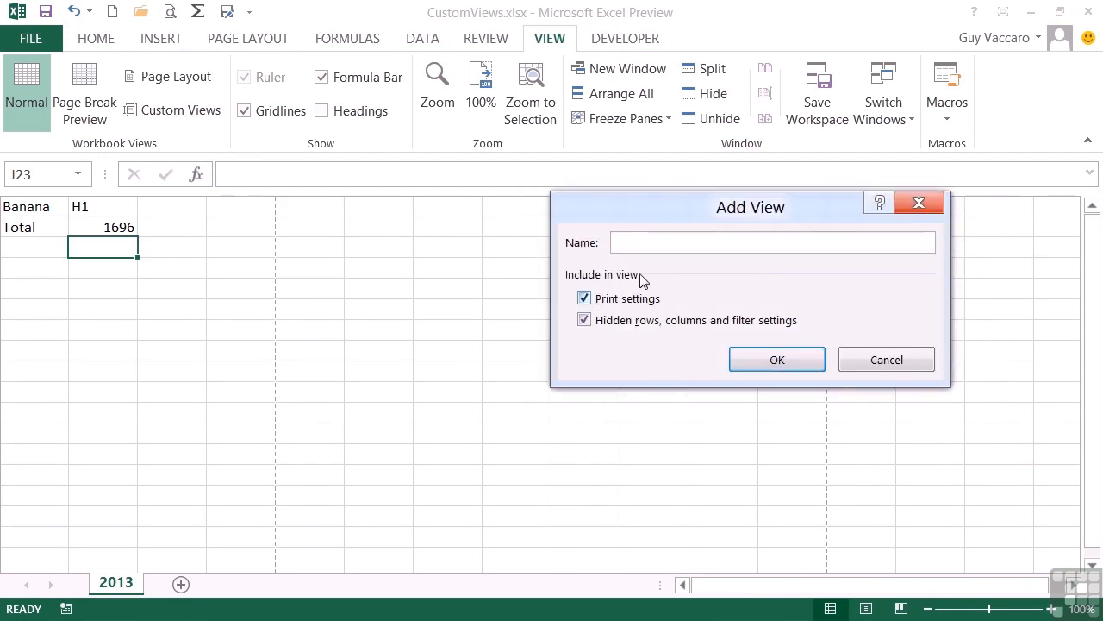
pyautogui.write('CEO View')
pyautogui.click(788, 369)
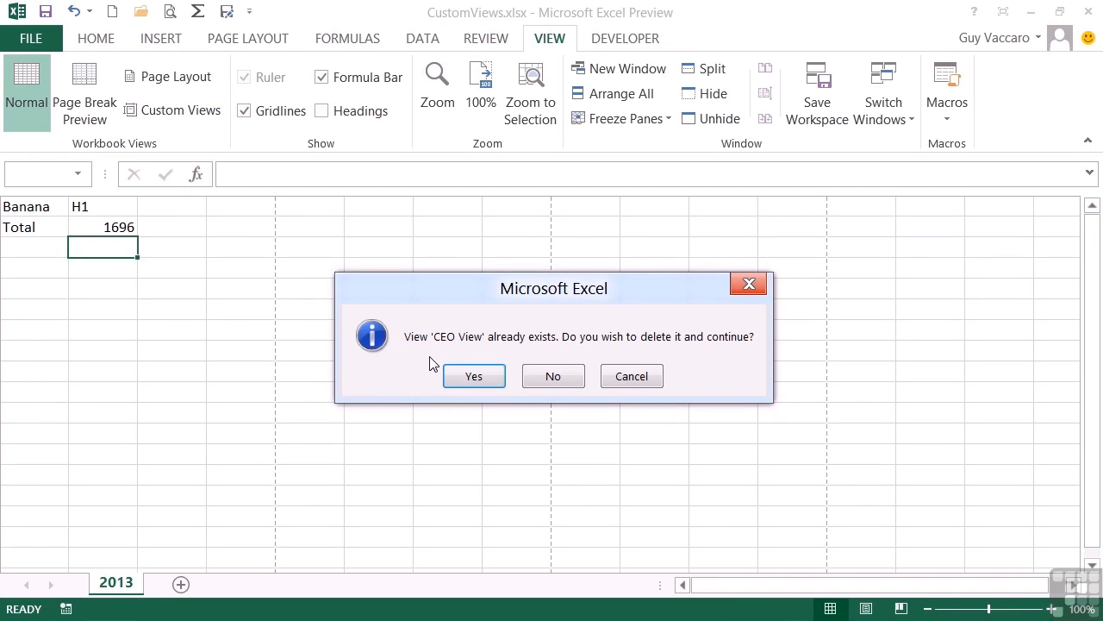
pyautogui.click(473, 376)
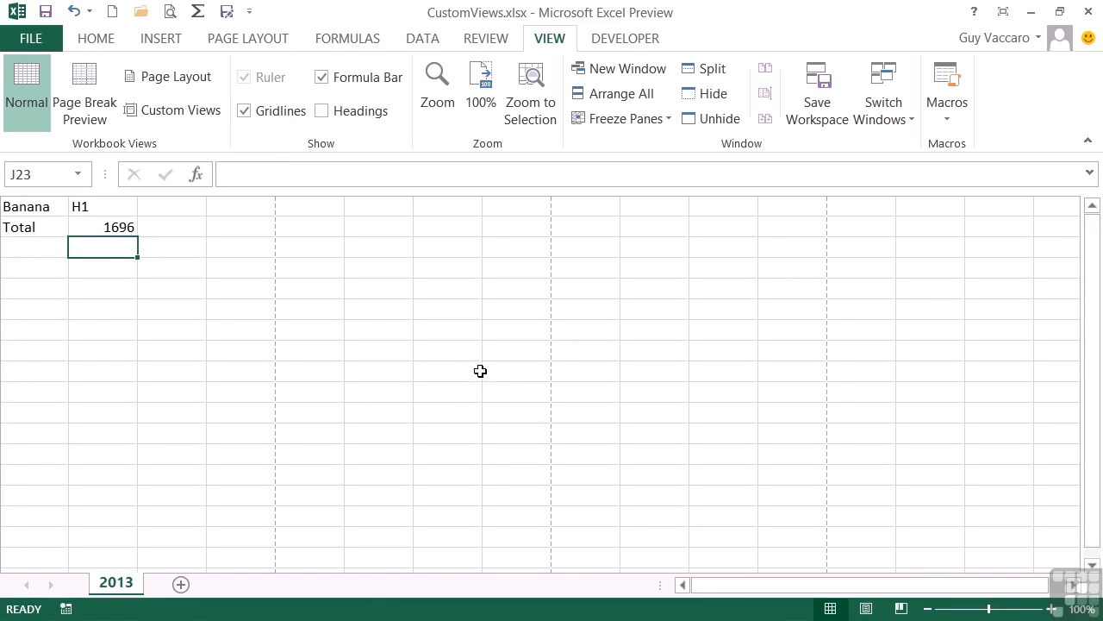
# - Show the Full View custom view and check its print preview
pyautogui.click(173, 111)
pyautogui.doubleClick(573, 268)
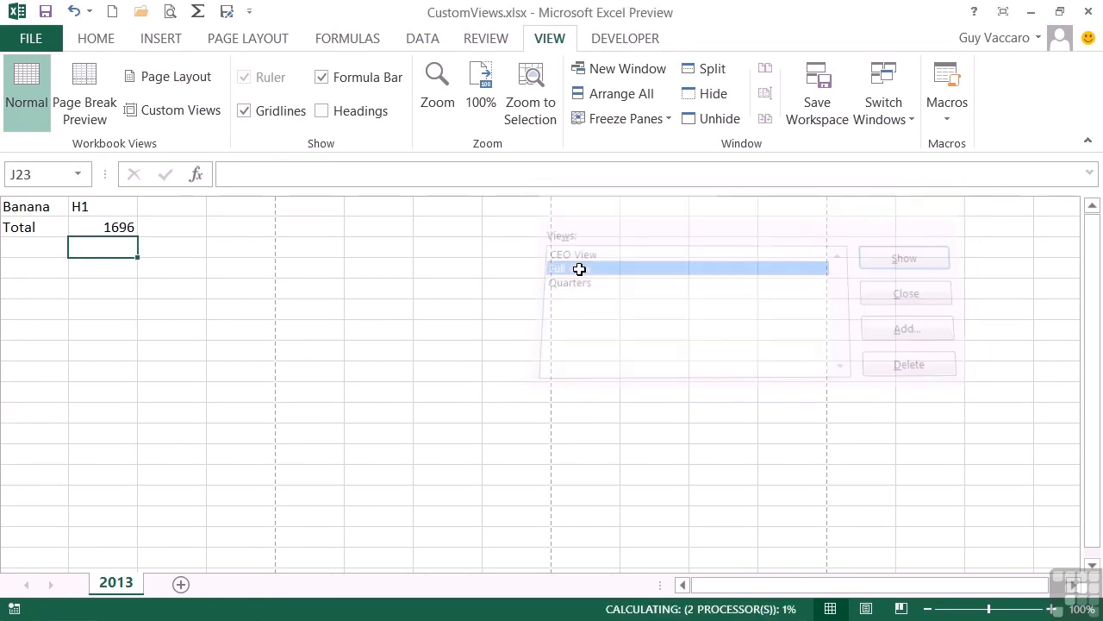
pyautogui.click(170, 11)
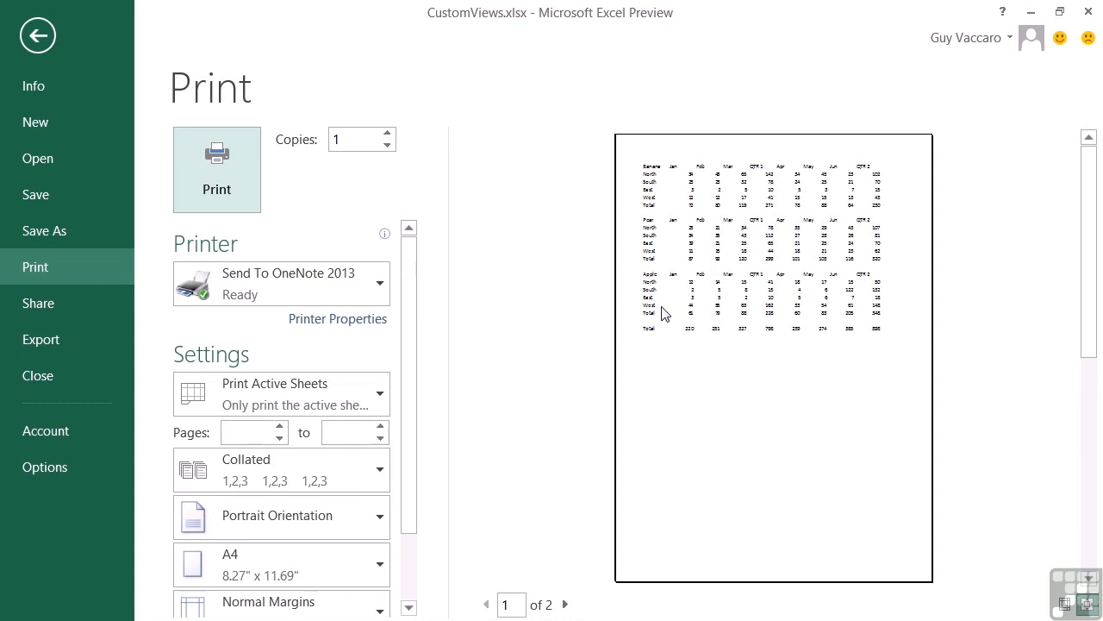
pyautogui.click(35, 32)
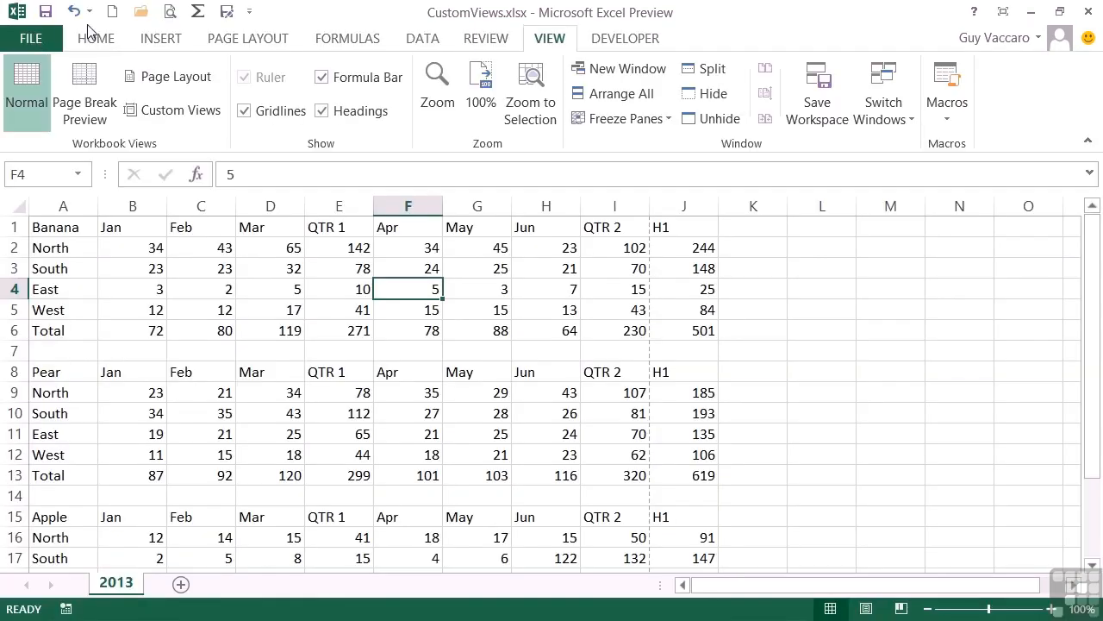
# - Switch to the CEO View custom view and check its print scaling in the print preview
pyautogui.click(203, 110)
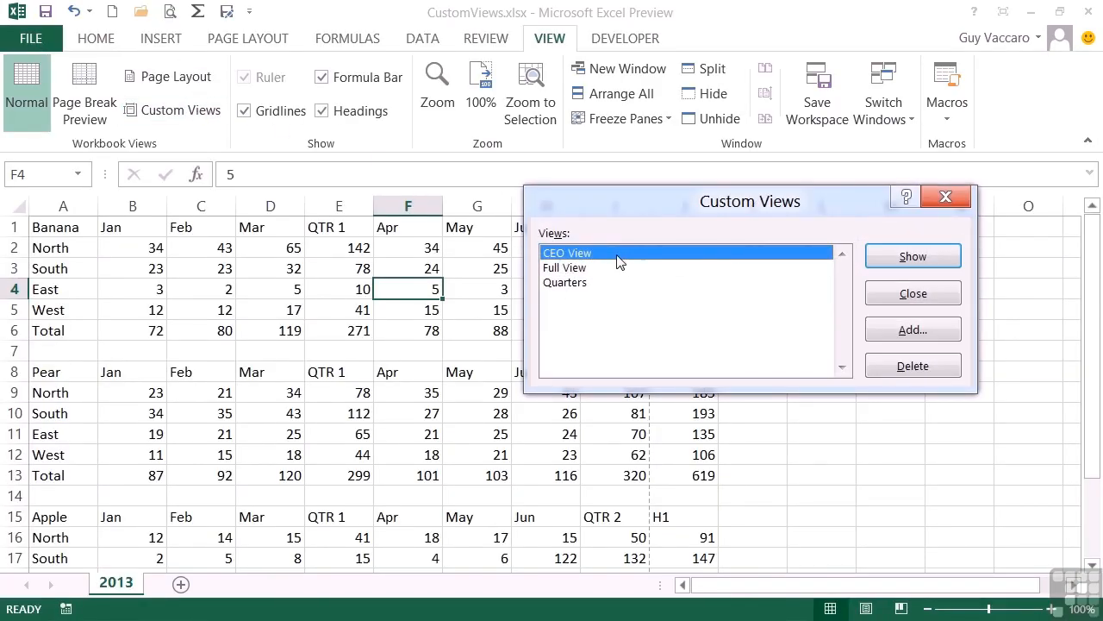
pyautogui.doubleClick(615, 251)
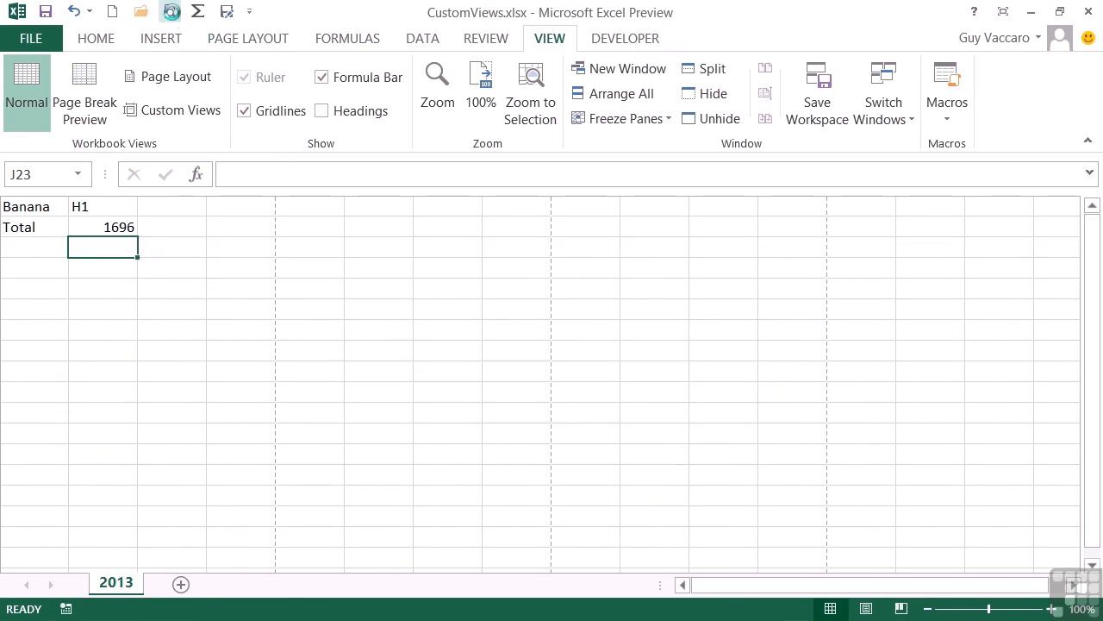
pyautogui.click(170, 11)
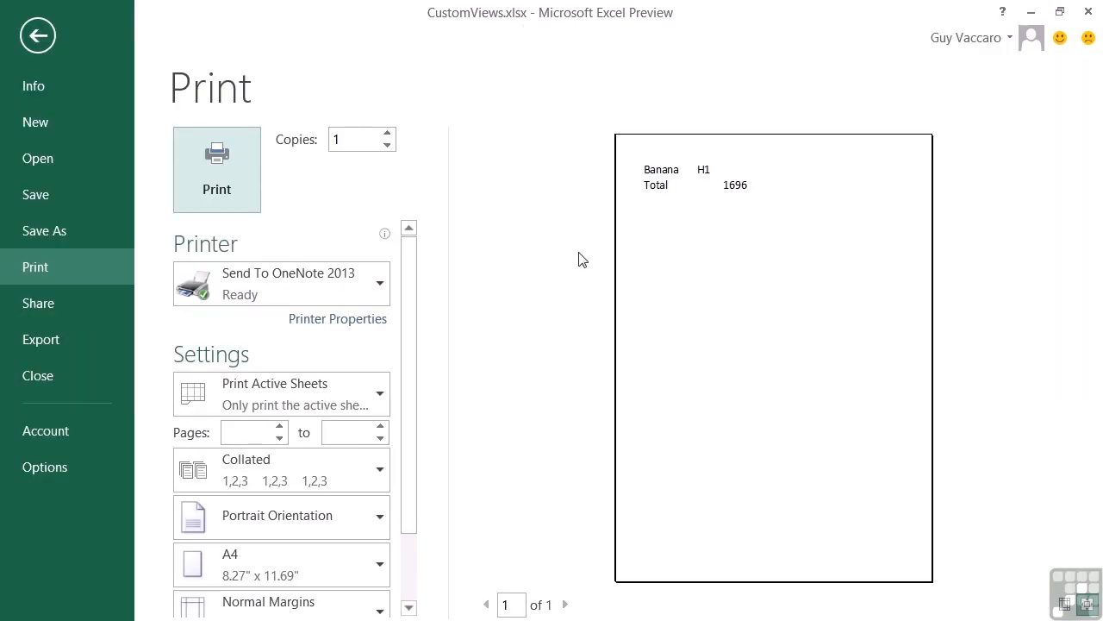
pyautogui.click(46, 42)
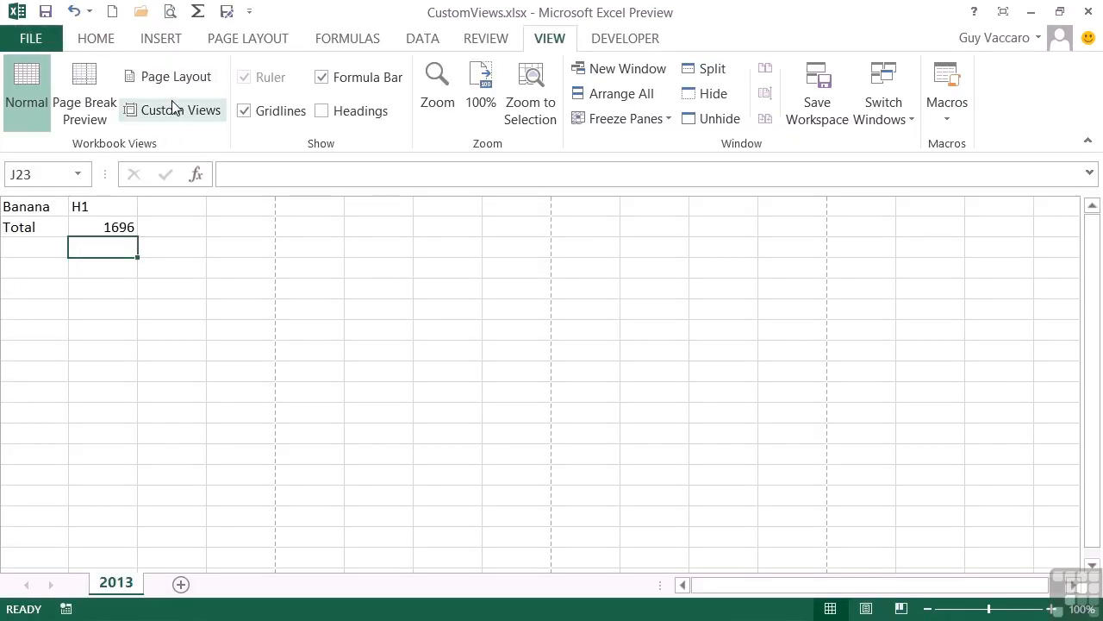
# - Switch back to the Full View custom view and examine both pages of its print preview
pyautogui.click(174, 107)
pyautogui.doubleClick(603, 274)
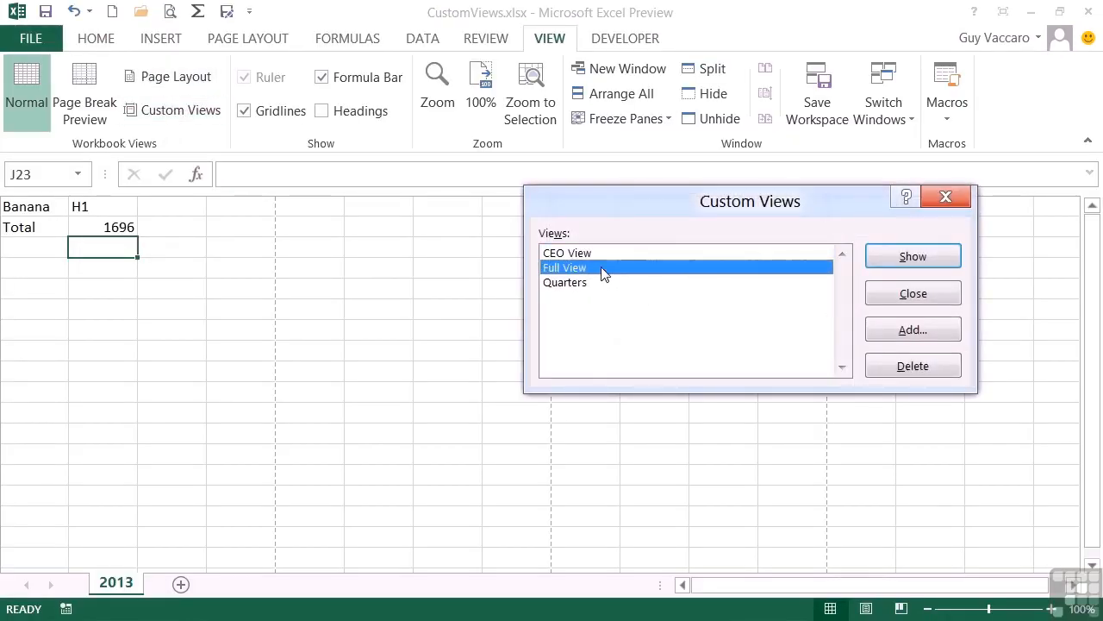
pyautogui.click(170, 12)
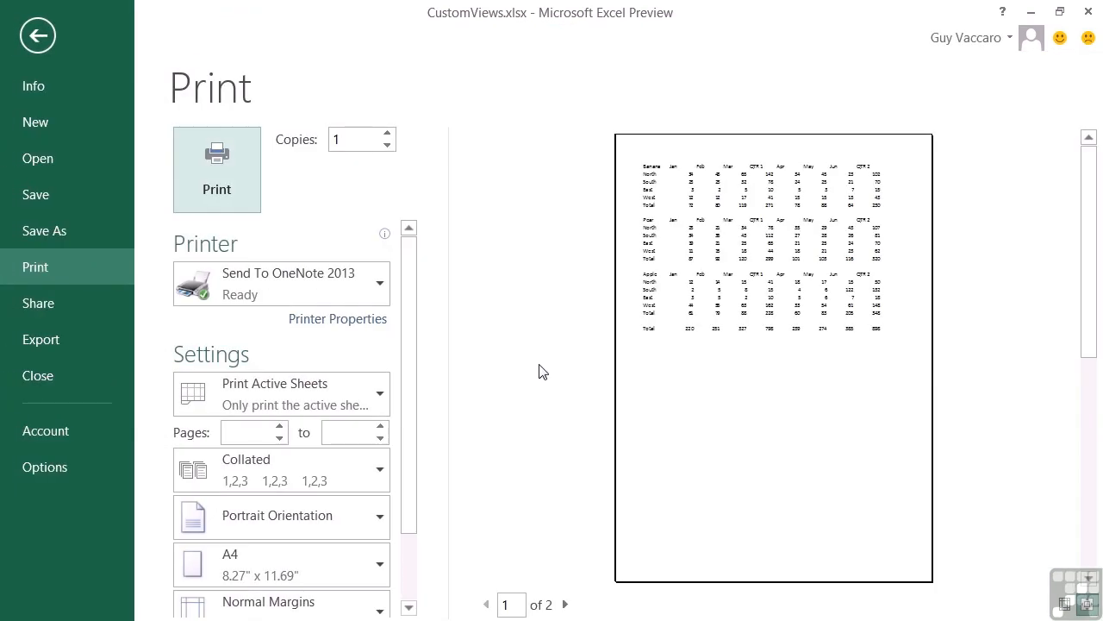
pyautogui.click(565, 604)
pyautogui.click(487, 604)
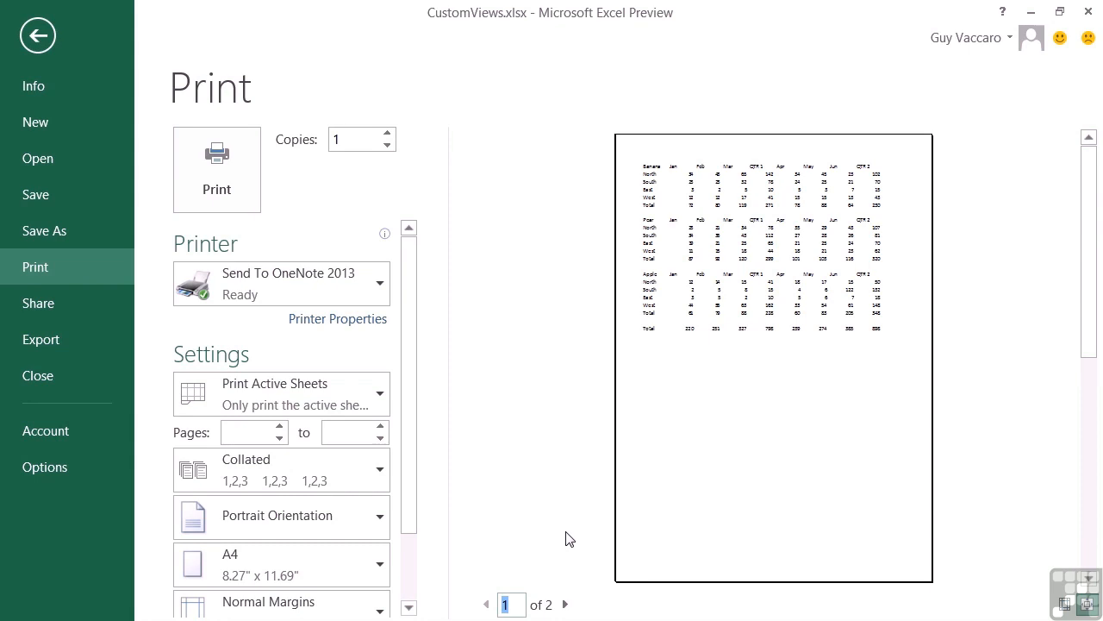
# - Set the page orientation to Landscape for the full sheet and return to the worksheet
pyautogui.click(380, 530)
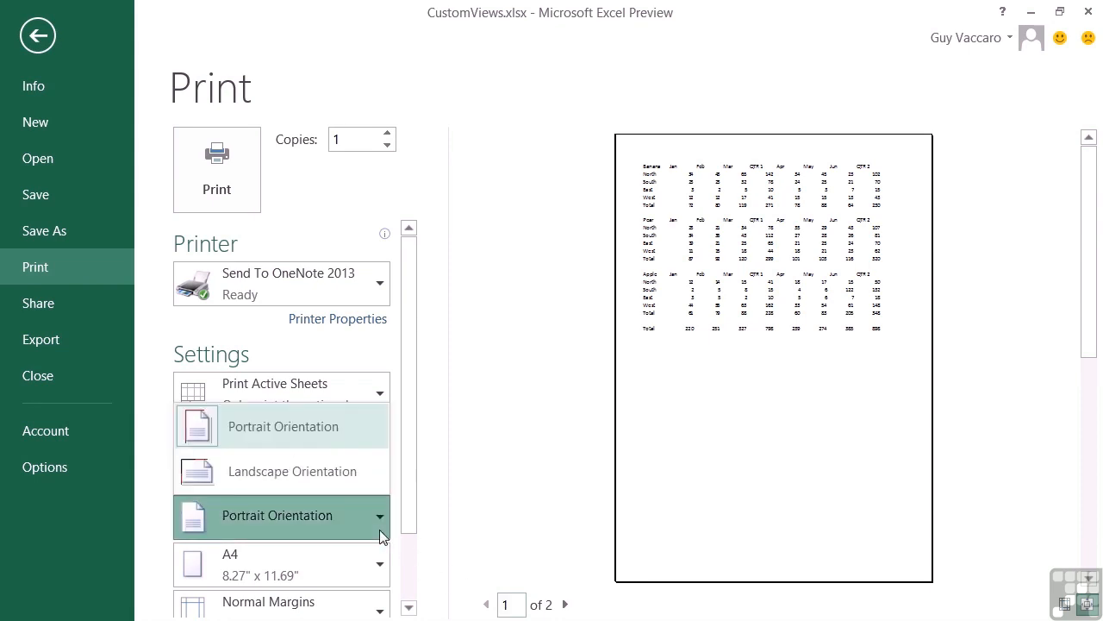
pyautogui.click(305, 474)
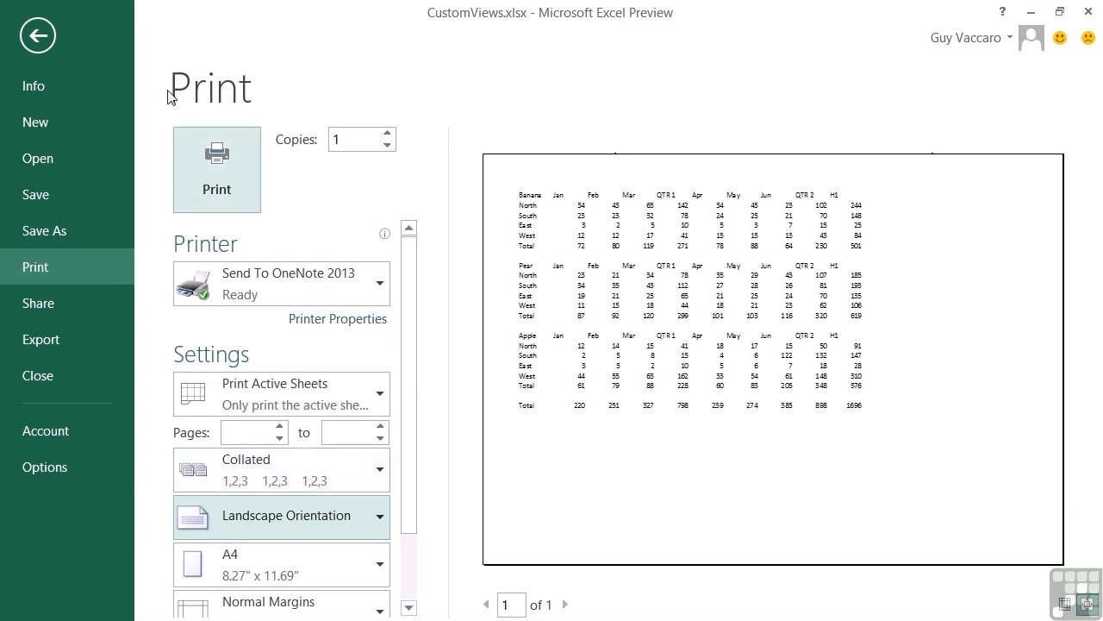
pyautogui.click(37, 36)
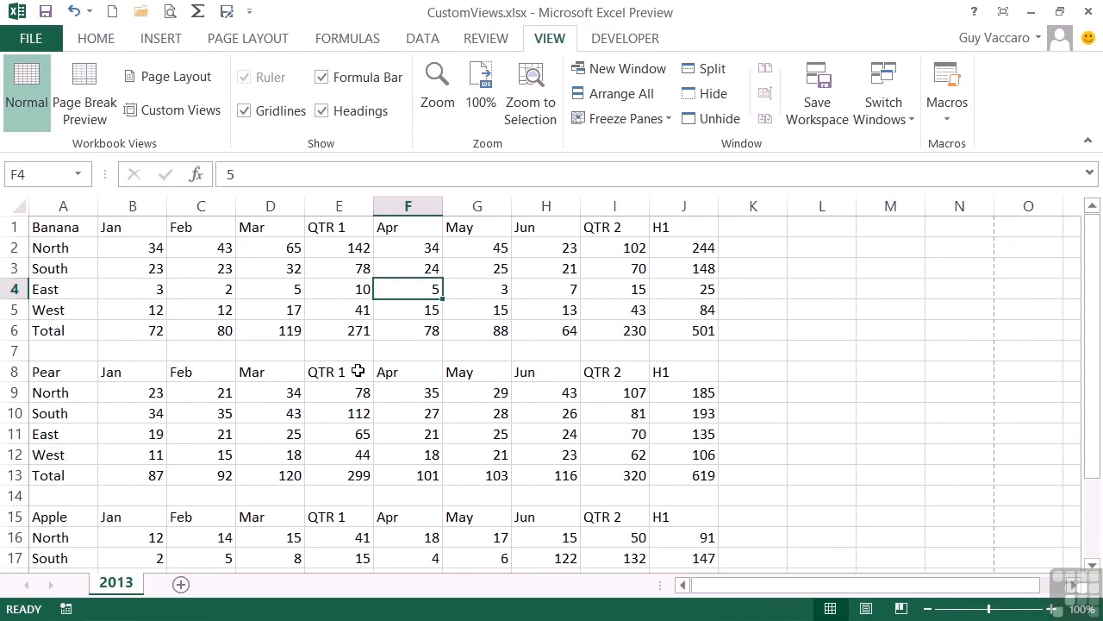
# - Save the current layout as a custom view named Full View, replacing the existing view of that name
pyautogui.click(173, 119)
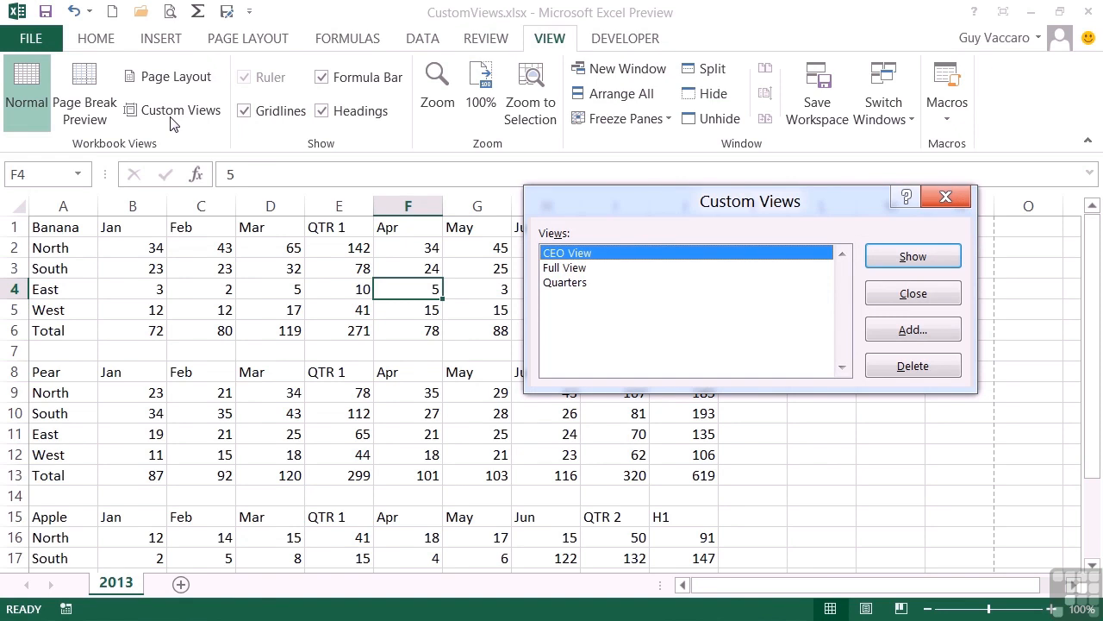
pyautogui.click(891, 330)
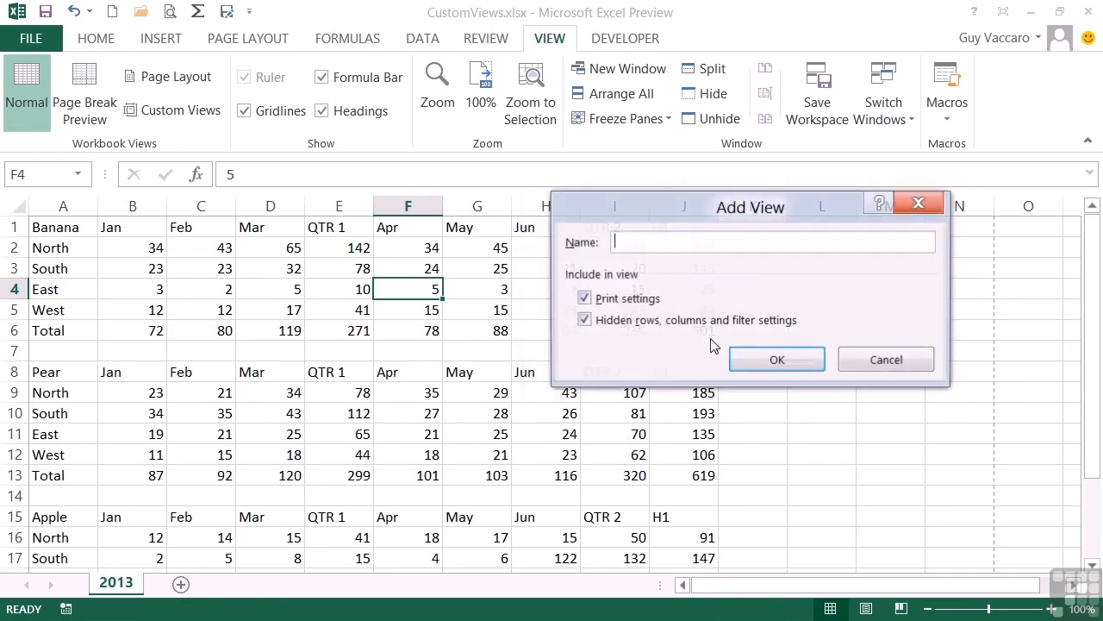
pyautogui.write('Full View')
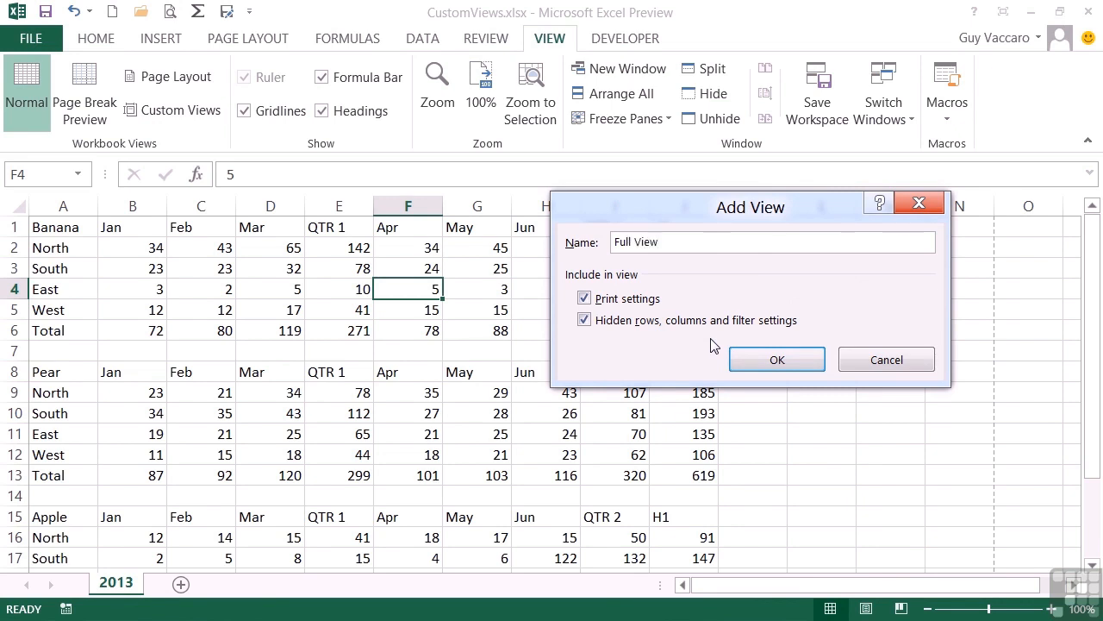
pyautogui.click(779, 364)
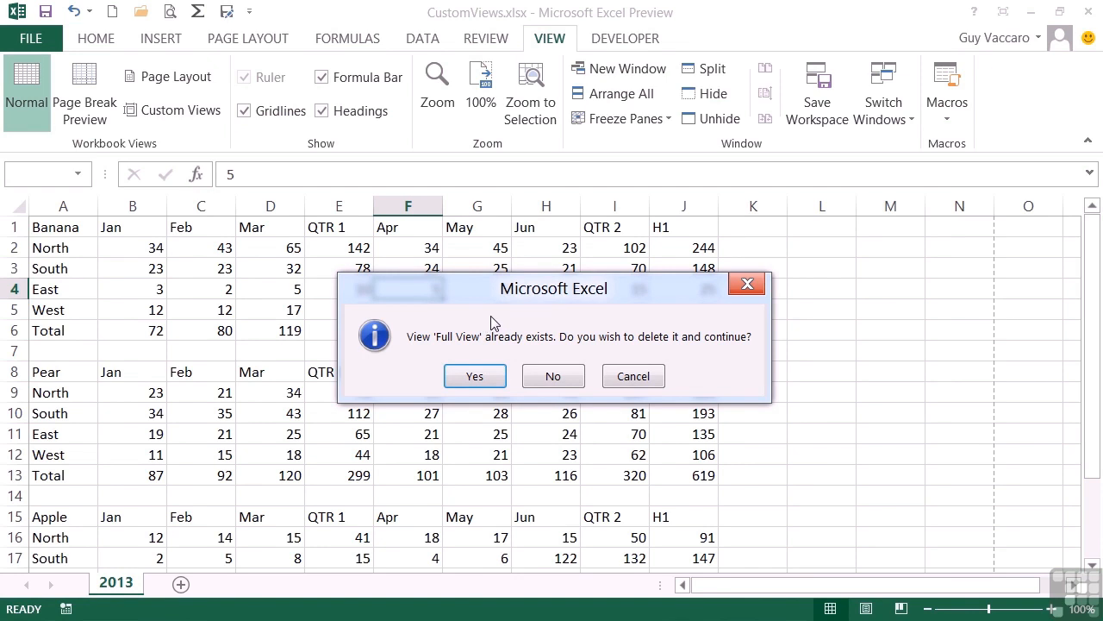
pyautogui.click(462, 378)
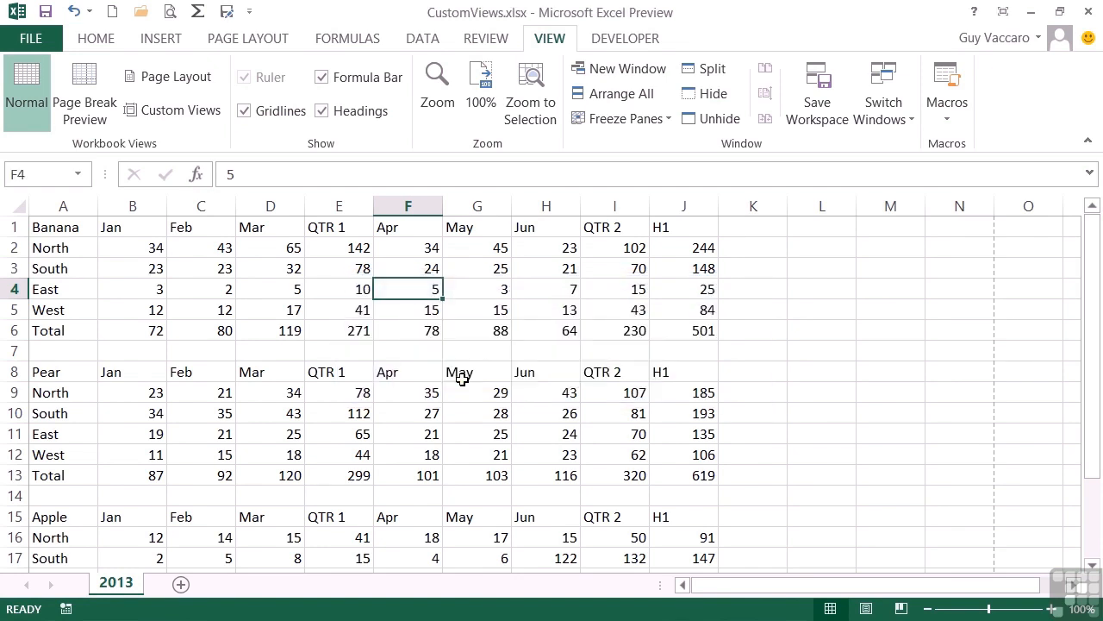
# - Show the CEO View custom view, check its print preview, and return to the worksheet
pyautogui.click(183, 121)
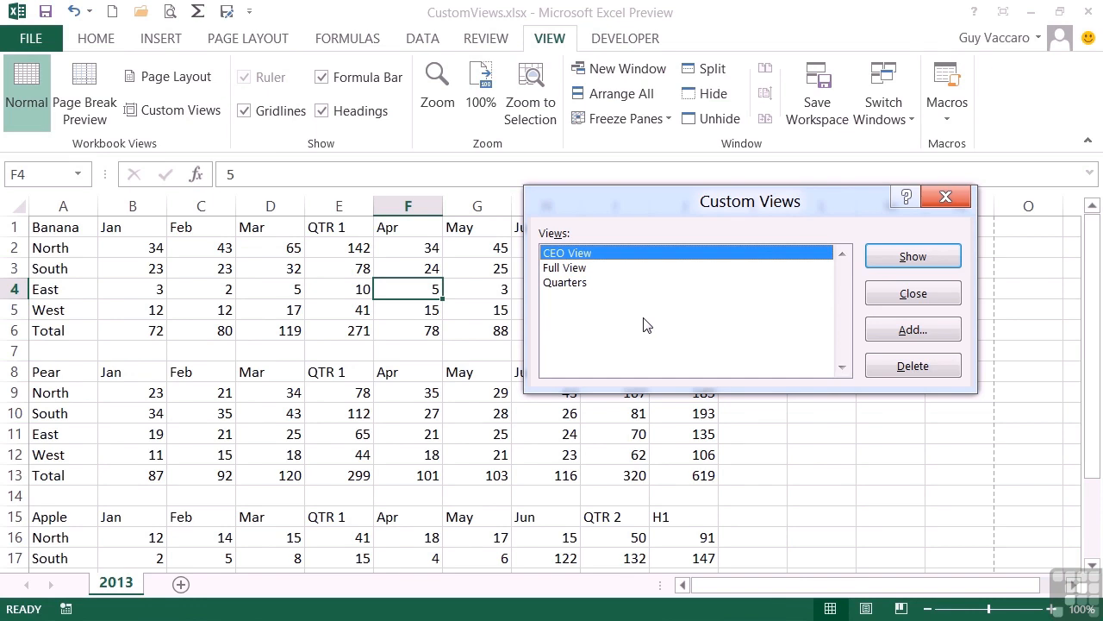
pyautogui.doubleClick(595, 257)
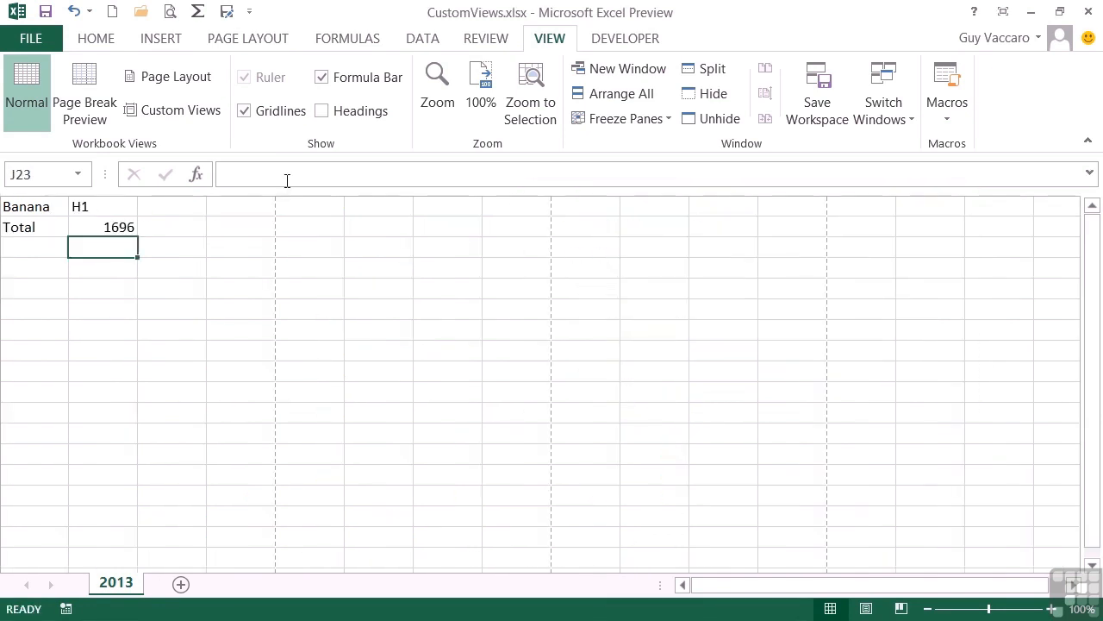
pyautogui.click(177, 17)
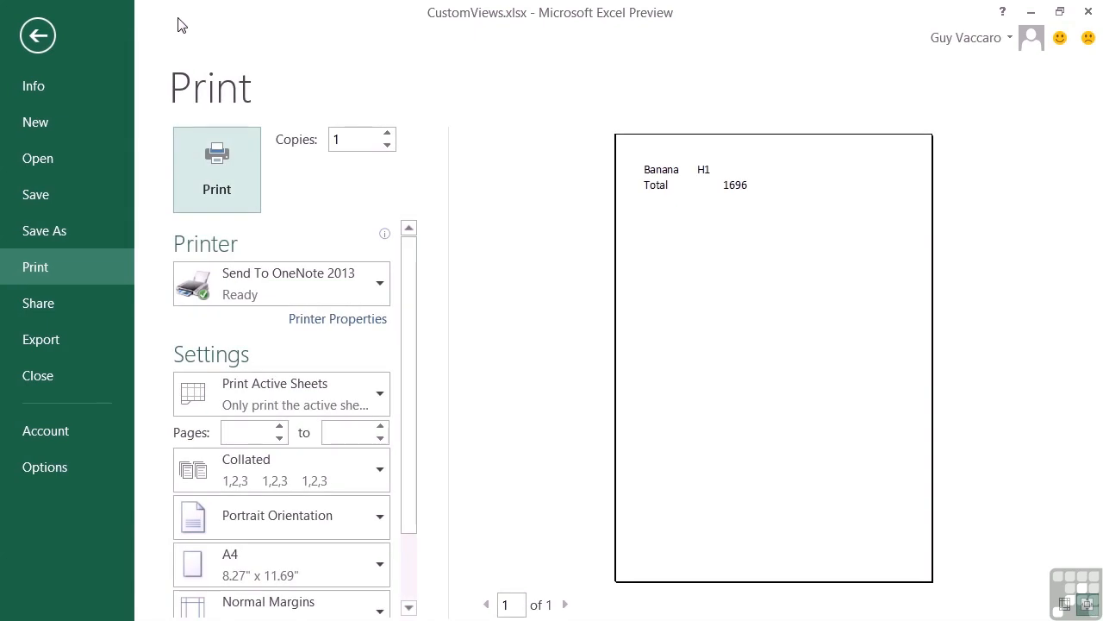
pyautogui.click(35, 34)
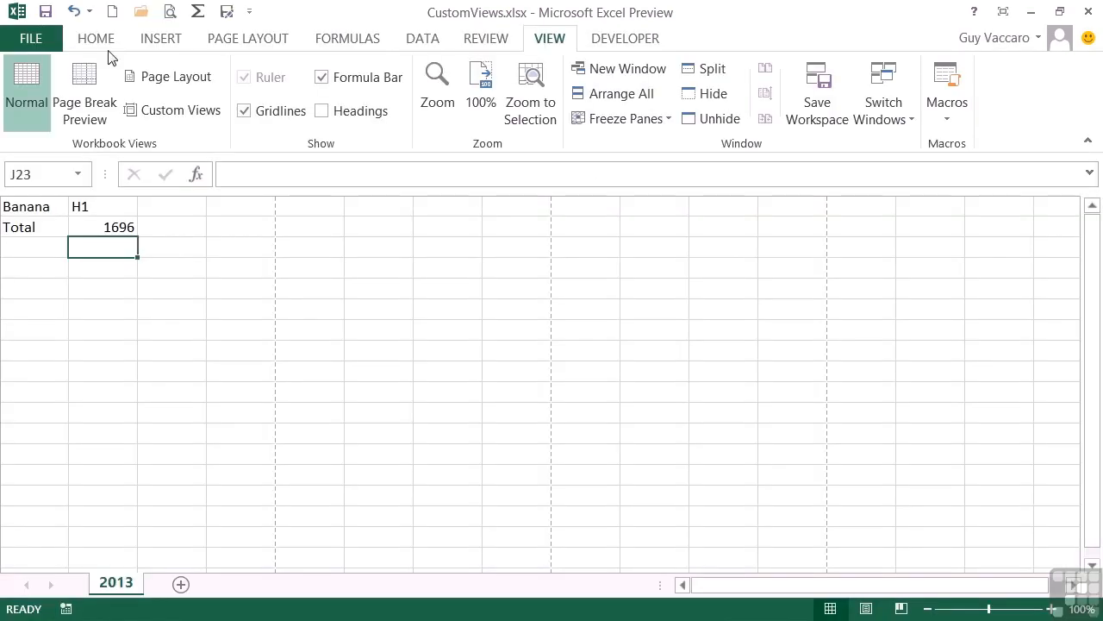
# - Show the Full View custom view, check its page orientation in the print preview, and return to the worksheet
pyautogui.click(181, 110)
pyautogui.doubleClick(586, 268)
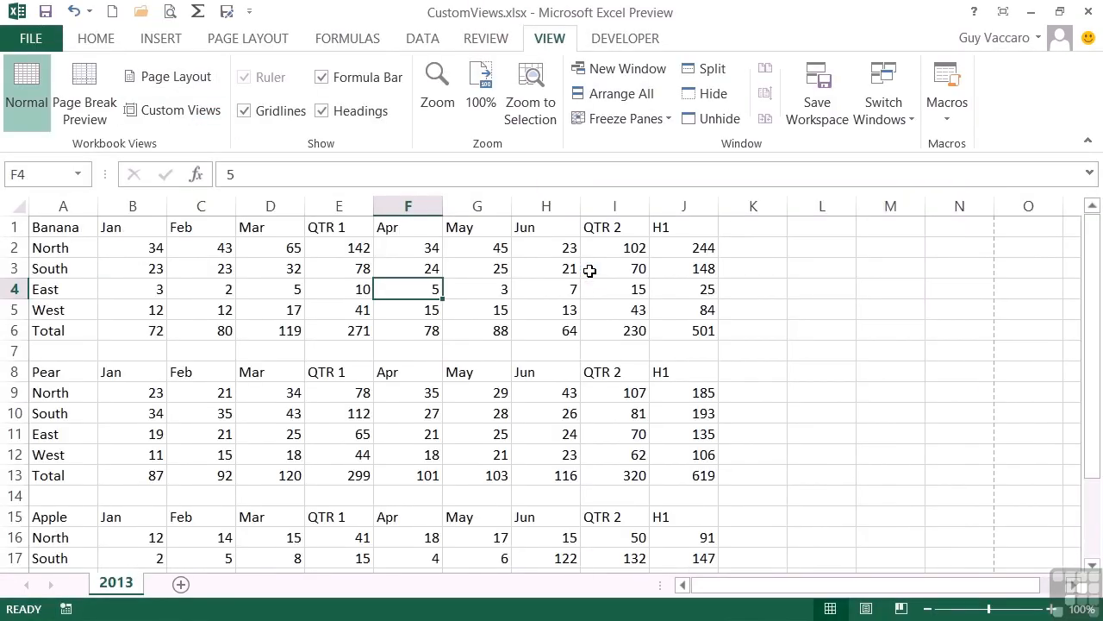
pyautogui.click(168, 16)
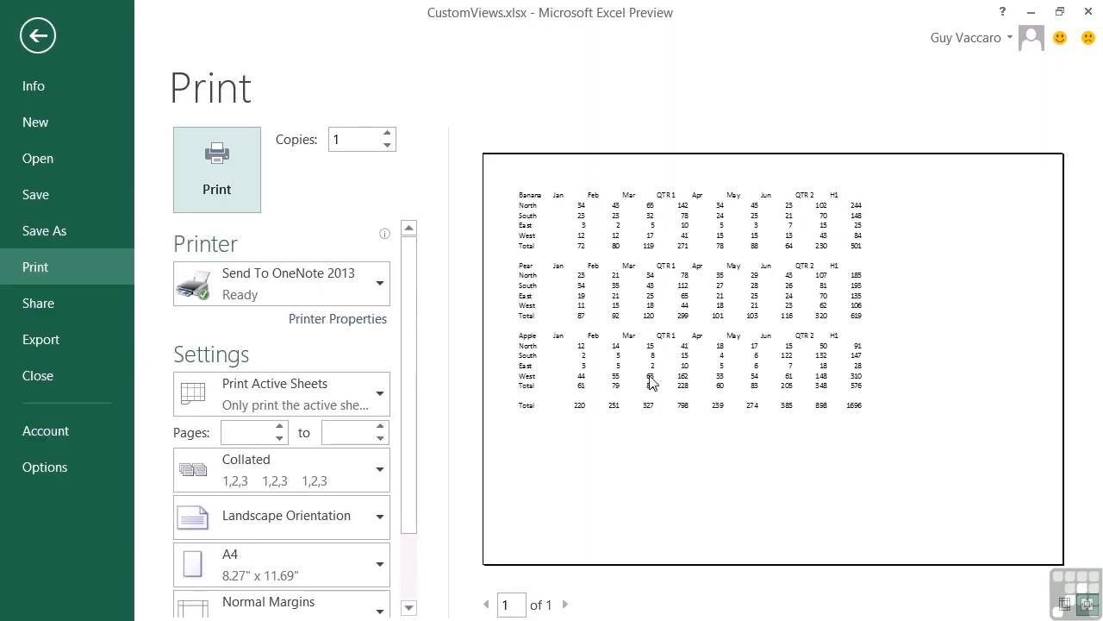
pyautogui.click(37, 36)
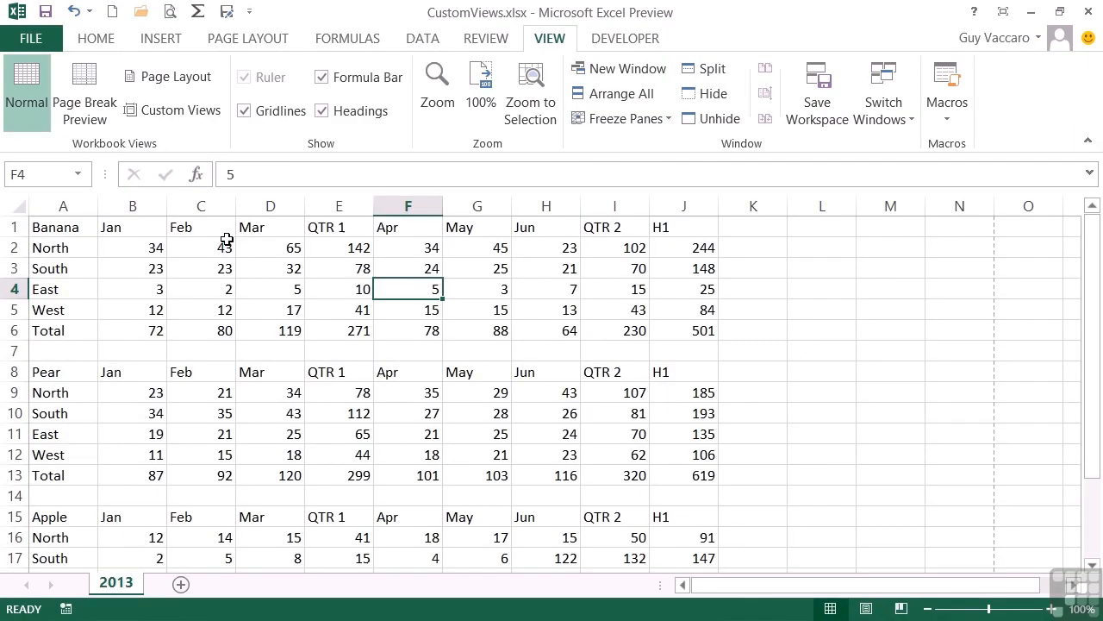